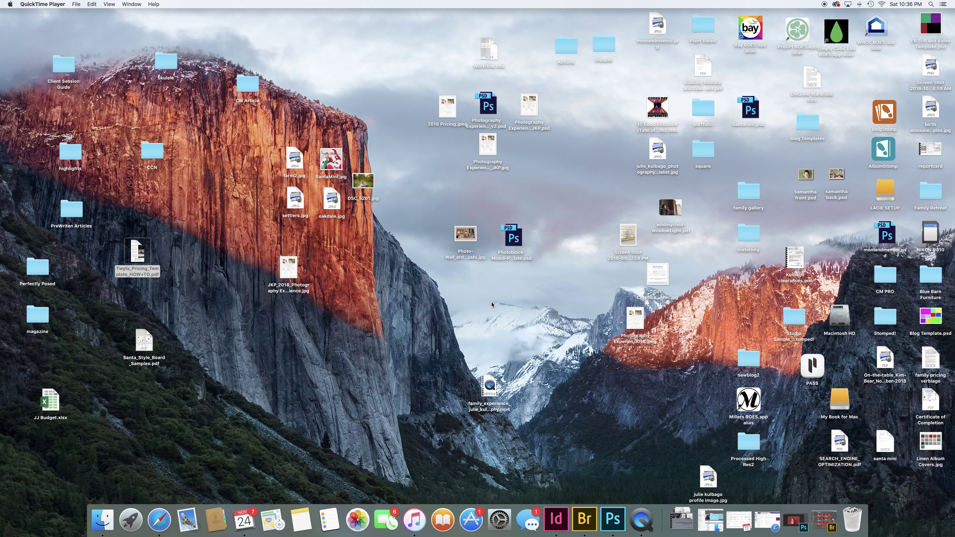
Switch to Photoshop and compare the newborn photos DSC_4205.jpg and DSC_4232.jpg.
left_click(794, 520)
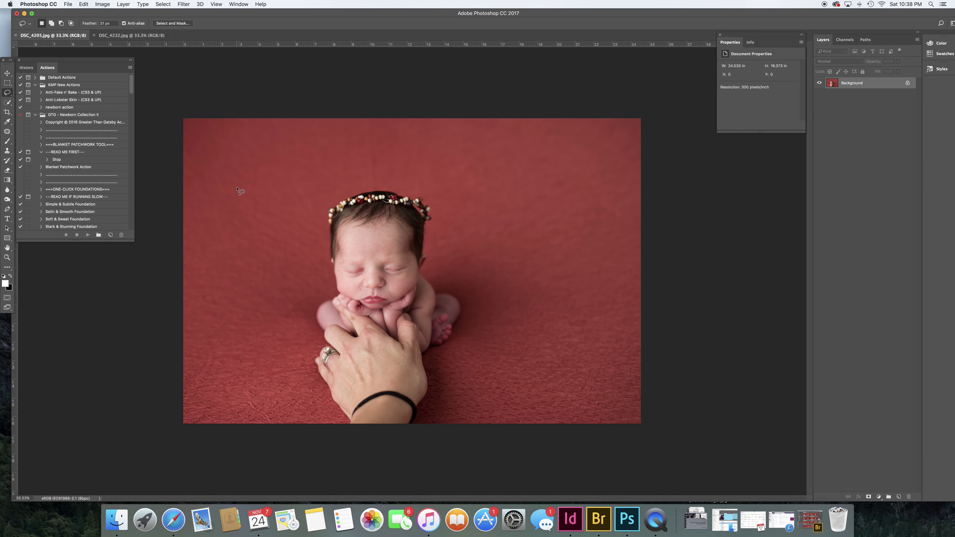
left_click(130, 35)
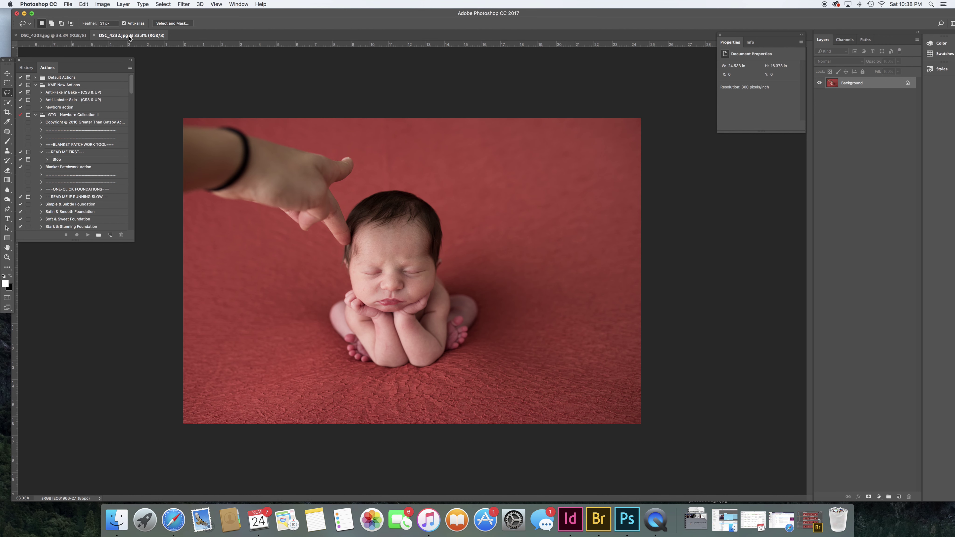
left_click(57, 35)
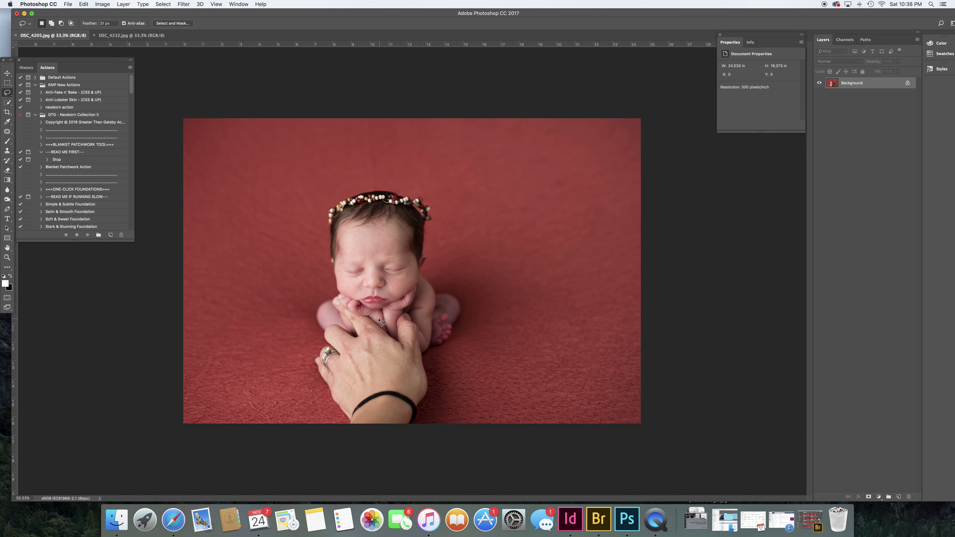
left_click(130, 35)
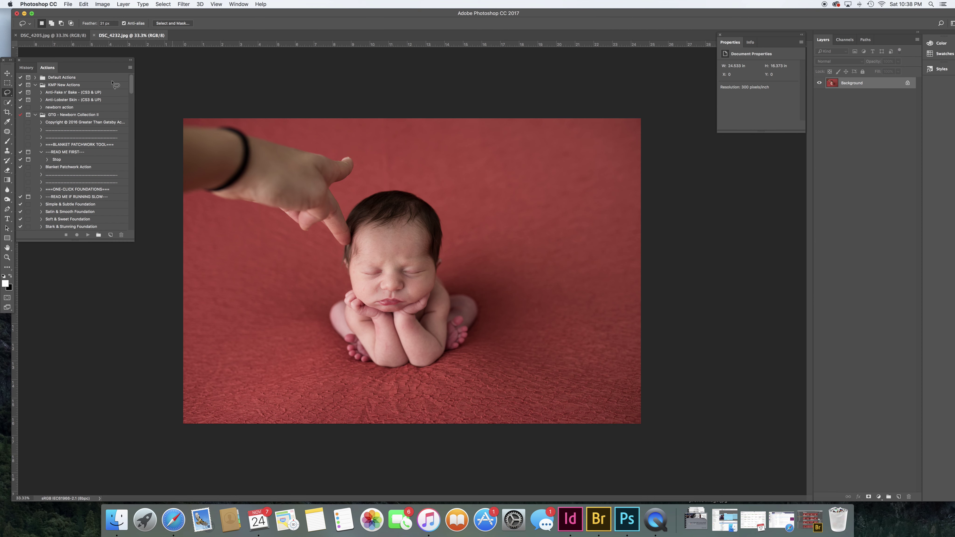
left_click(48, 36)
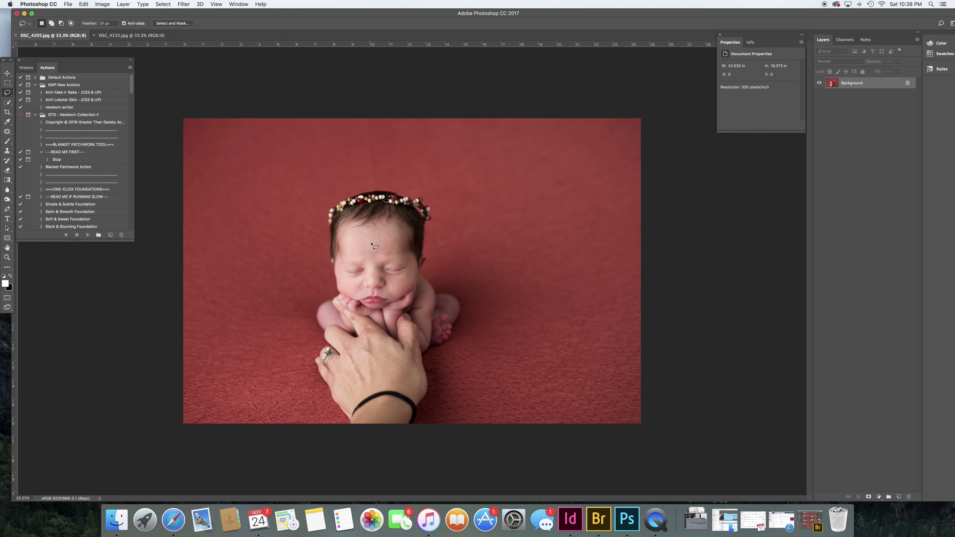
Lasso the baby's head, headband and surrounding blanket in DSC_4205.jpg, copy the selection, and paste it into DSC_4232.jpg.
left_click(181, 351)
mouse_move(181, 351)
left_mouse_down()
mouse_move(161, 195)
mouse_move(169, 101)
mouse_move(235, 95)
mouse_move(504, 113)
mouse_move(499, 224)
mouse_move(482, 285)
mouse_move(181, 328)
mouse_move(176, 341)
left_mouse_up()
left_click(84, 4)
left_click(90, 58)
left_click(115, 35)
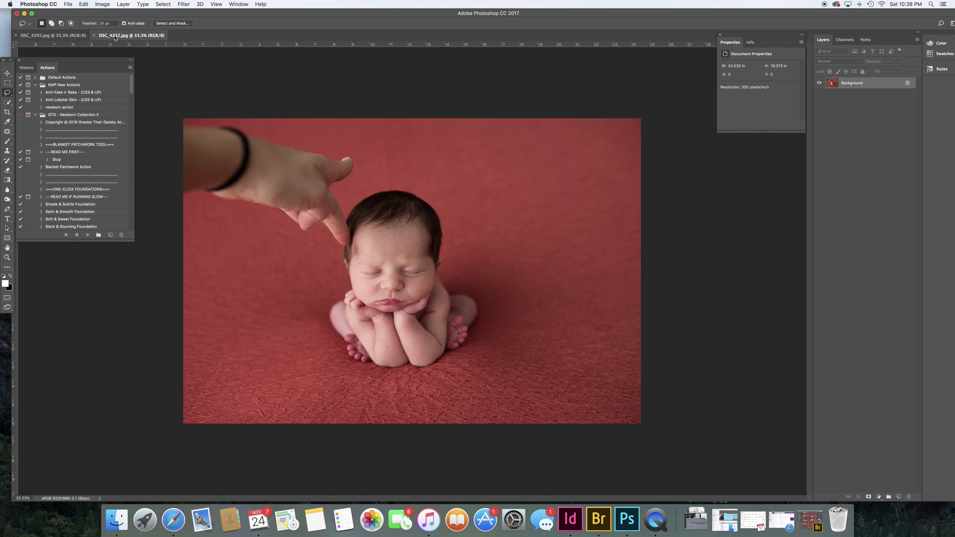
left_click(83, 4)
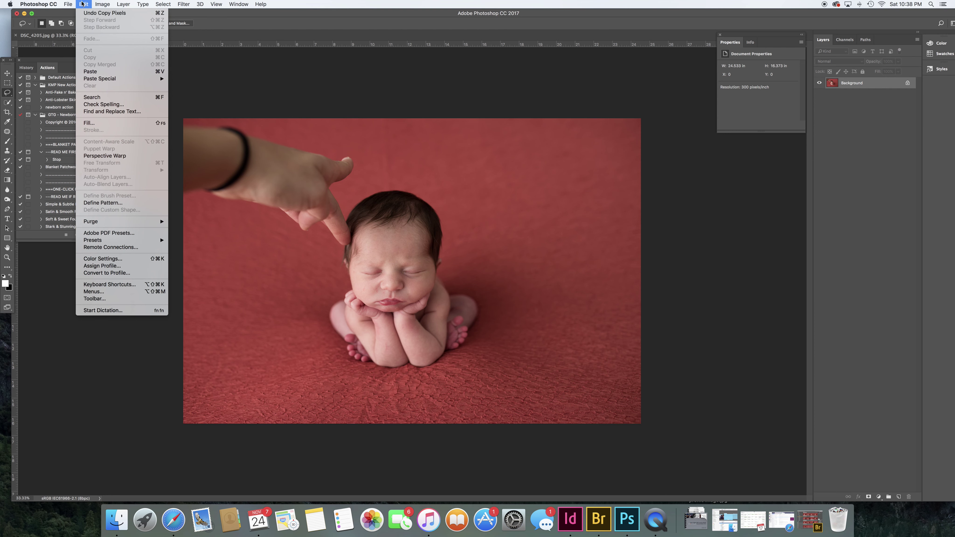
left_click(90, 72)
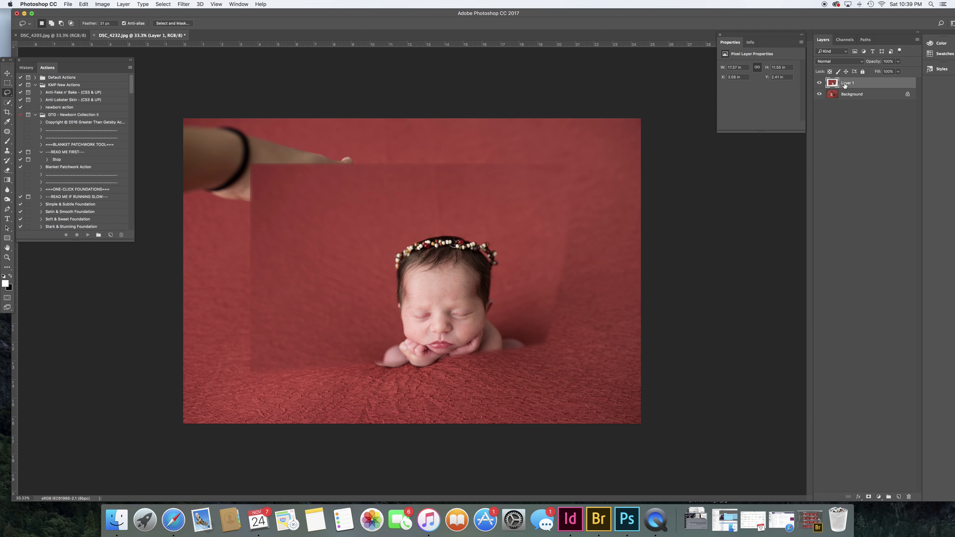
Check the pasted layer's visibility and lower its opacity so the photo underneath shows through.
left_click(820, 83)
left_click(820, 84)
left_click_drag(878, 61, 865, 64)
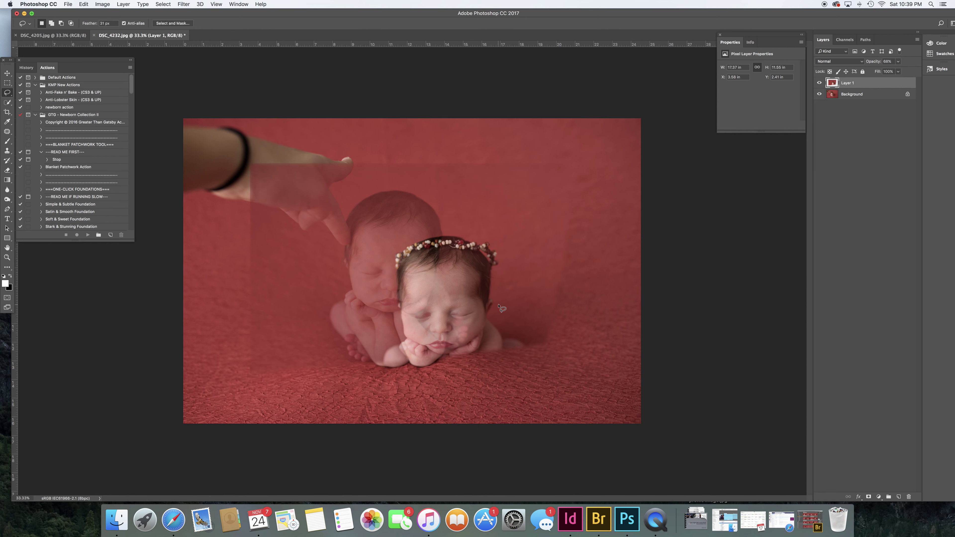
Move the pasted layer with Free Transform so both heads align, and restore its opacity to 100%.
key("super+t")
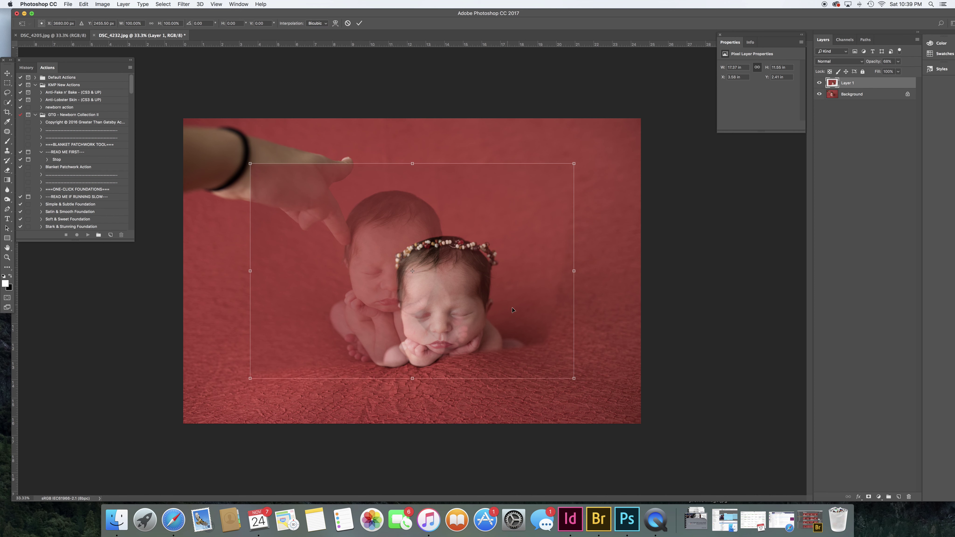
left_click_drag(513, 309, 473, 267)
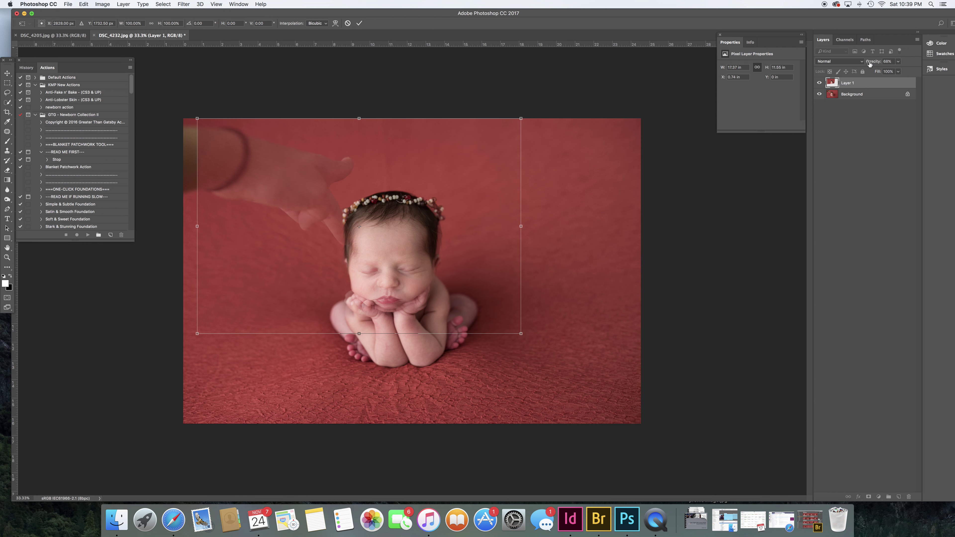
key("Return")
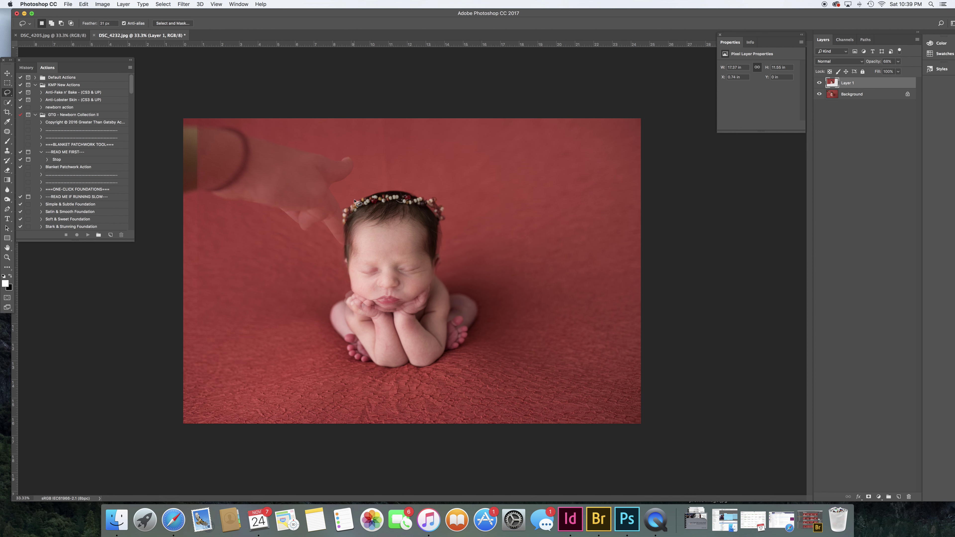
left_click_drag(873, 62, 881, 63)
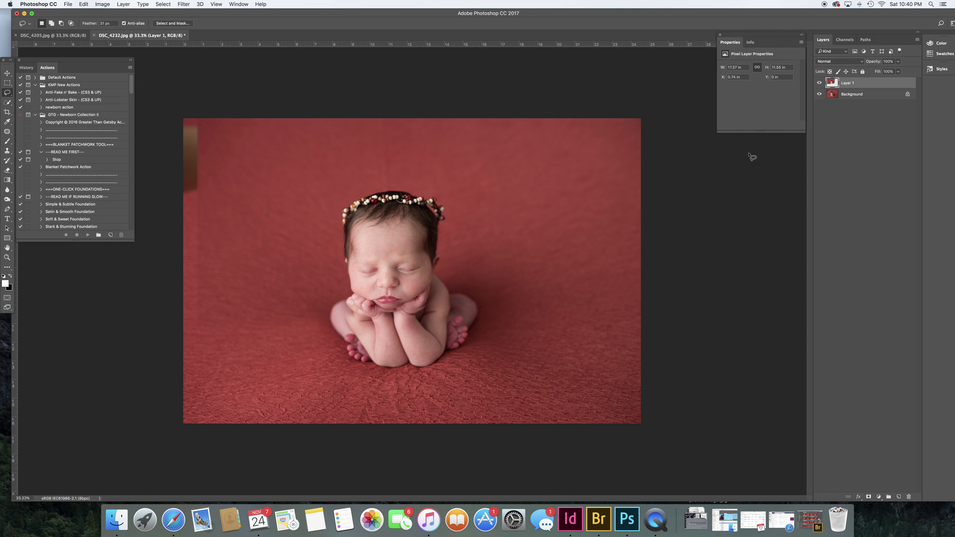
Add a white layer mask to Layer 1 and leave the layer's opacity at 100%.
left_click(868, 497)
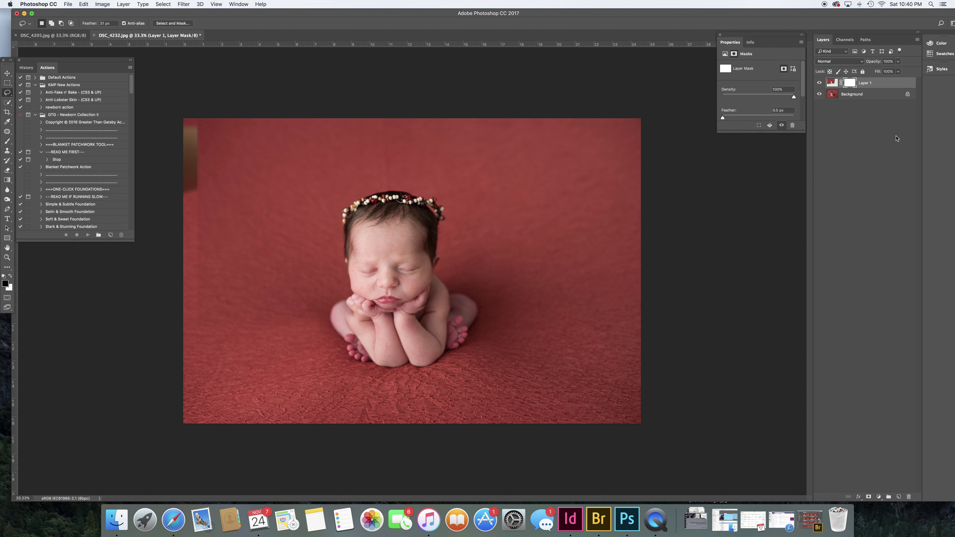
left_click_drag(880, 62, 873, 63)
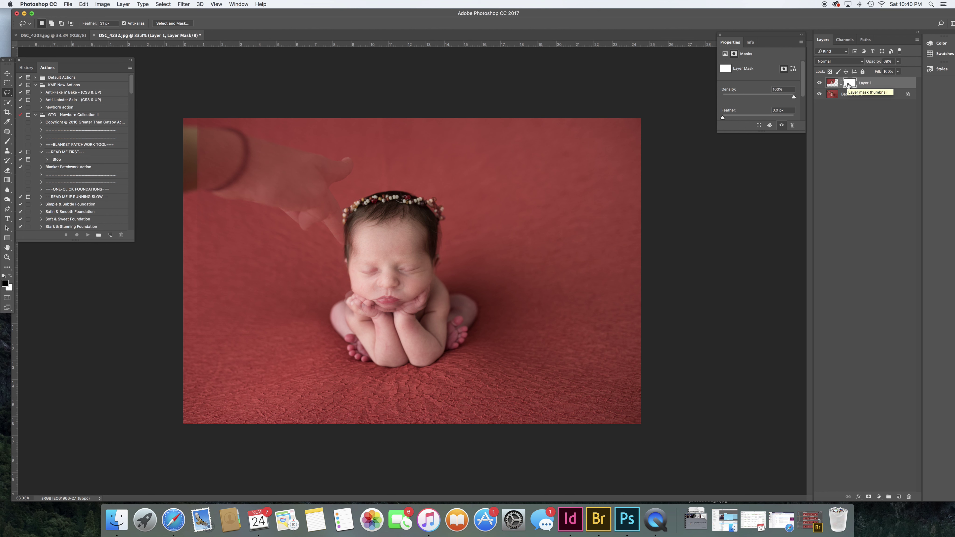
left_click_drag(872, 62, 898, 63)
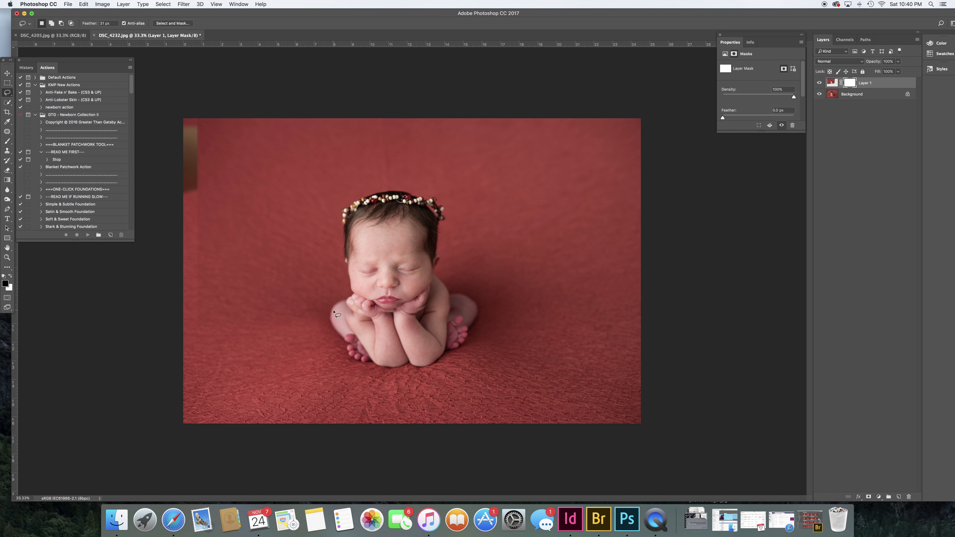
Paint black on the layer mask over the baby's hands, arms and face using a reduced soft brush.
key("b")
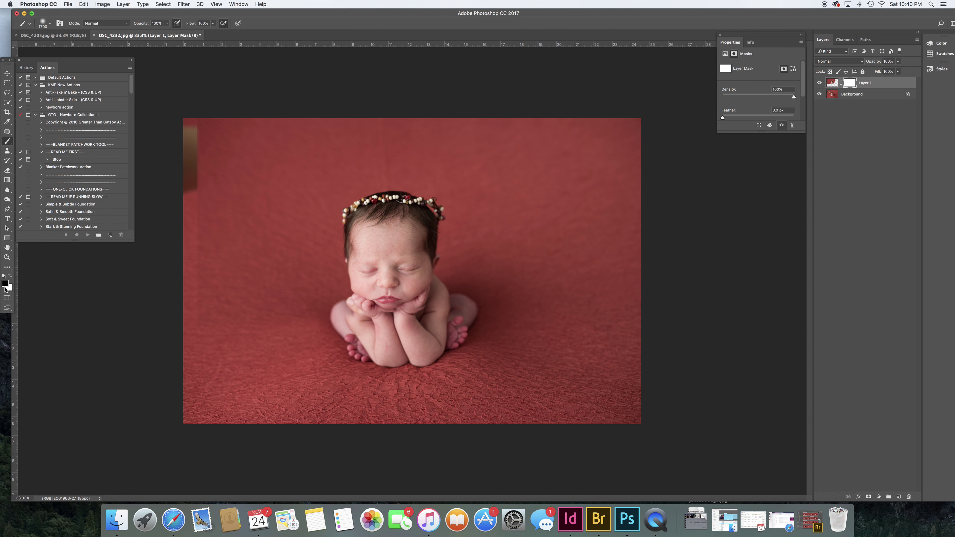
key("bracketleft")
key("bracketleft")
key("bracketleft")
key("bracketleft")
key("bracketleft")
key("bracketleft")
key("bracketleft")
key("bracketleft")
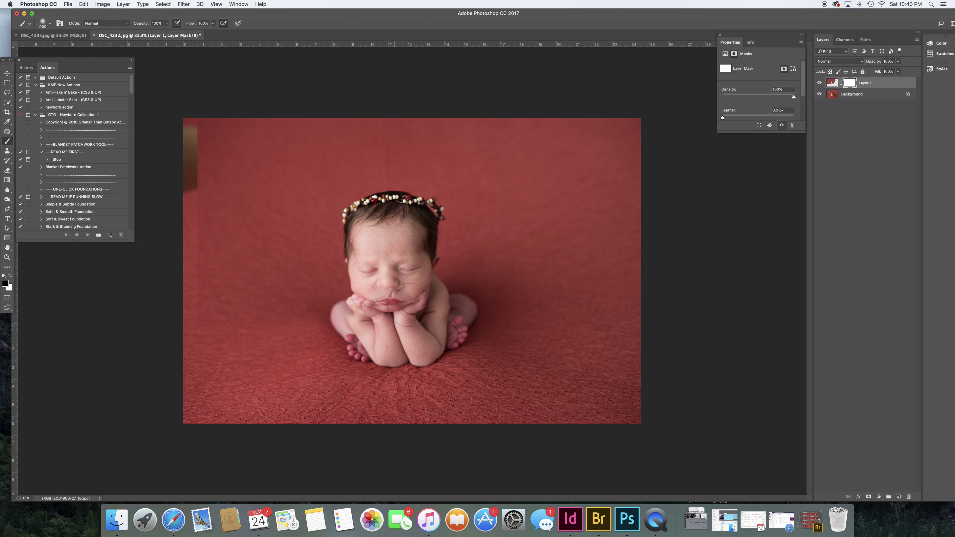
left_click(402, 291)
key("bracketleft")
left_click_drag(376, 311, 361, 303)
mouse_move(420, 295)
left_mouse_down()
mouse_move(471, 285)
mouse_move(475, 325)
mouse_move(435, 335)
mouse_move(447, 332)
mouse_move(395, 302)
mouse_move(411, 248)
mouse_move(416, 294)
mouse_move(446, 201)
mouse_move(433, 278)
mouse_move(416, 274)
mouse_move(396, 300)
mouse_move(384, 270)
left_mouse_up()
Paint black on the mask over the forehead, hair and headband with the brush at size 700.
key("bracketright")
key("bracketright")
key("bracketright")
key("bracketright")
key("bracketright")
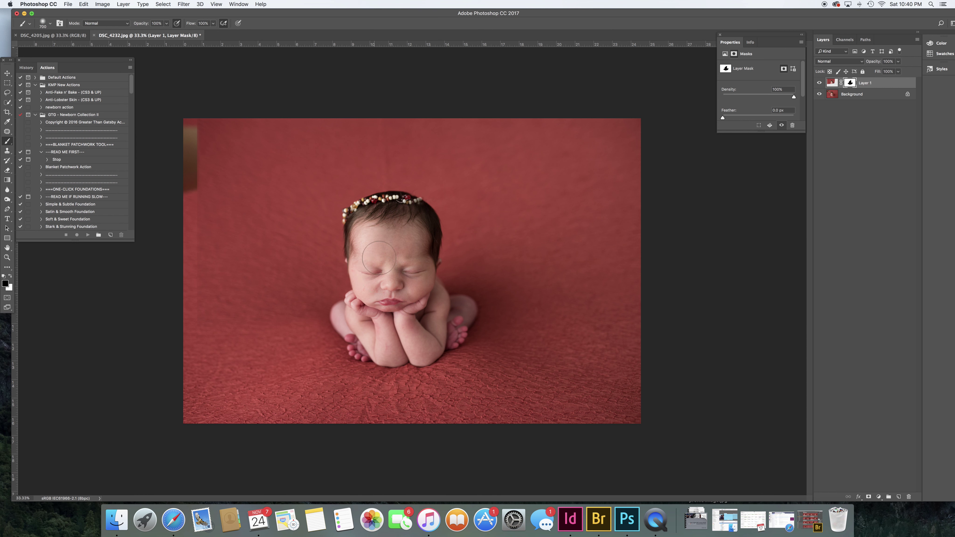
key("bracketleft")
key("bracketleft")
key("bracketleft")
key("bracketleft")
key("bracketleft")
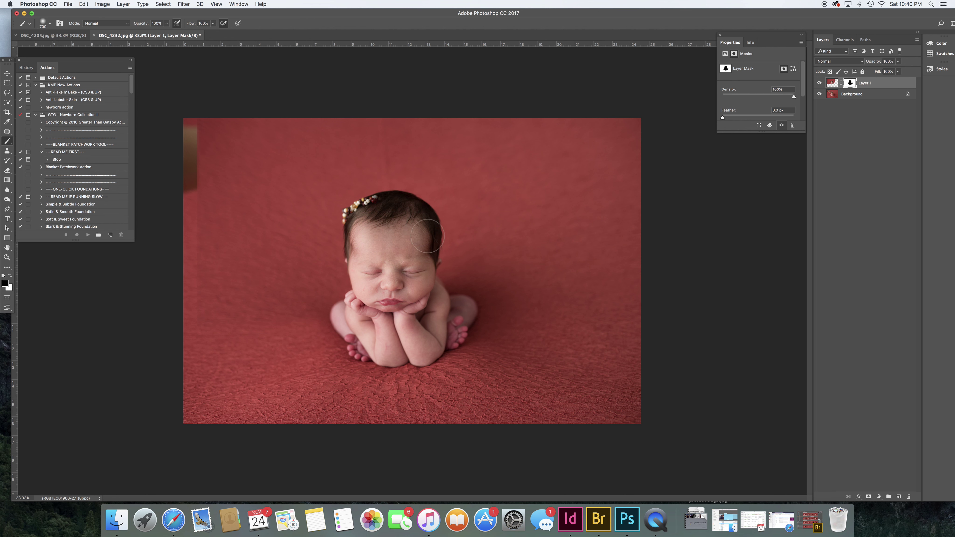
Paint white on the mask along the beaded headband with a small brush to bring the hidden beads back.
key("x")
key("bracketleft")
key("bracketleft")
key("bracketleft")
key("bracketleft")
key("bracketleft")
key("bracketleft")
key("bracketleft")
key("bracketleft")
key("bracketleft")
left_click_drag(389, 199, 431, 205)
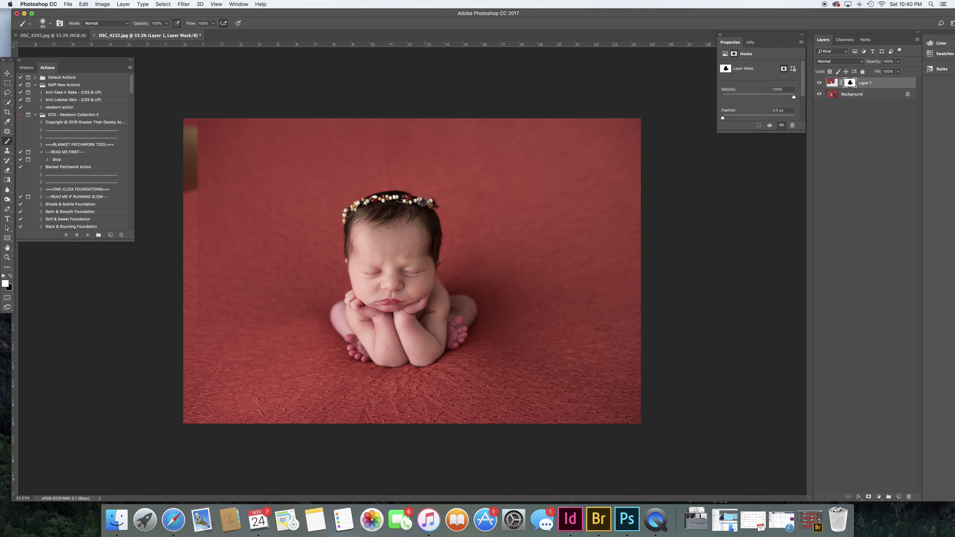
key("x")
key("x")
left_click_drag(429, 207, 442, 216)
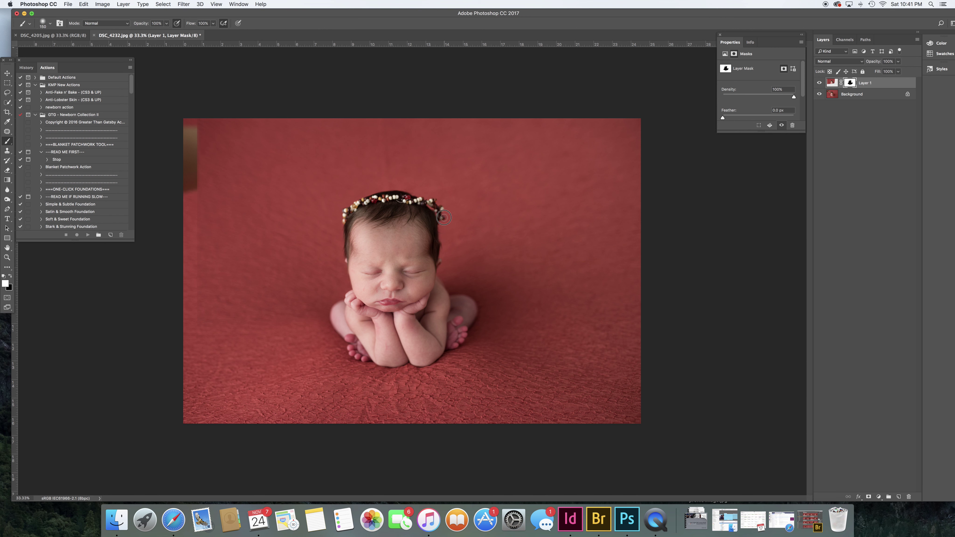
Display the mask overlay, paint black over the legs, feet and the blanket beside the head, and hide the overlay.
key("x")
key("backslash")
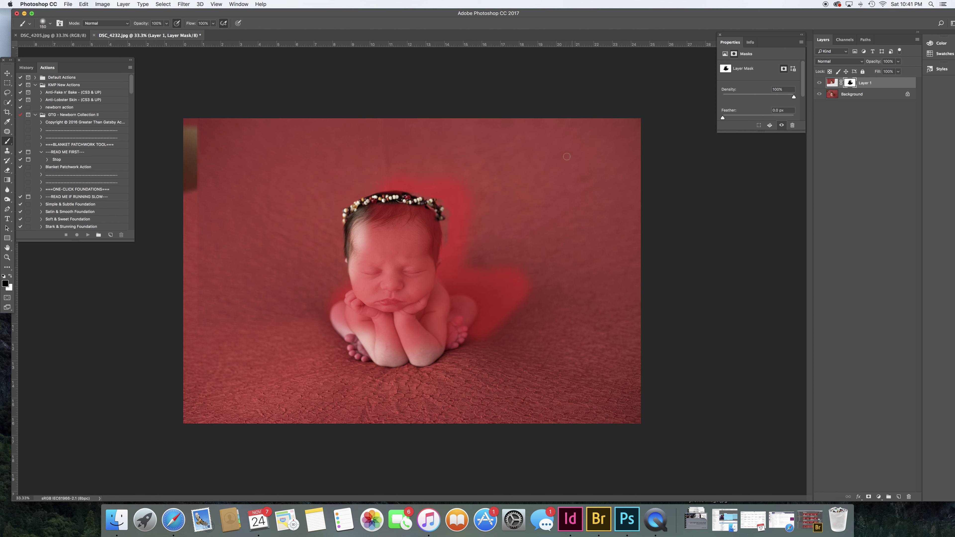
key("bracketright")
mouse_move(368, 338)
left_mouse_down()
mouse_move(324, 328)
mouse_move(332, 351)
mouse_move(382, 360)
mouse_move(478, 343)
left_mouse_up()
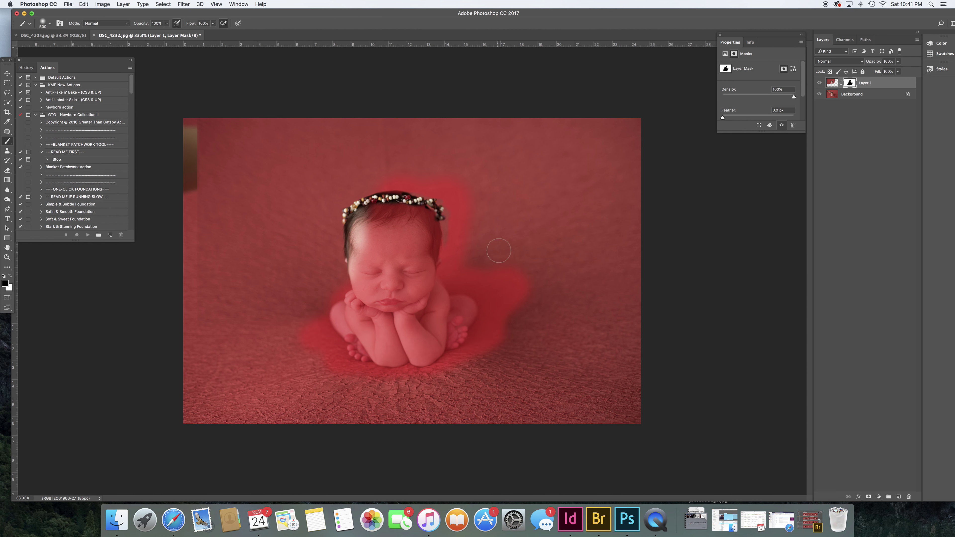
left_click_drag(498, 251, 487, 256)
key("backslash")
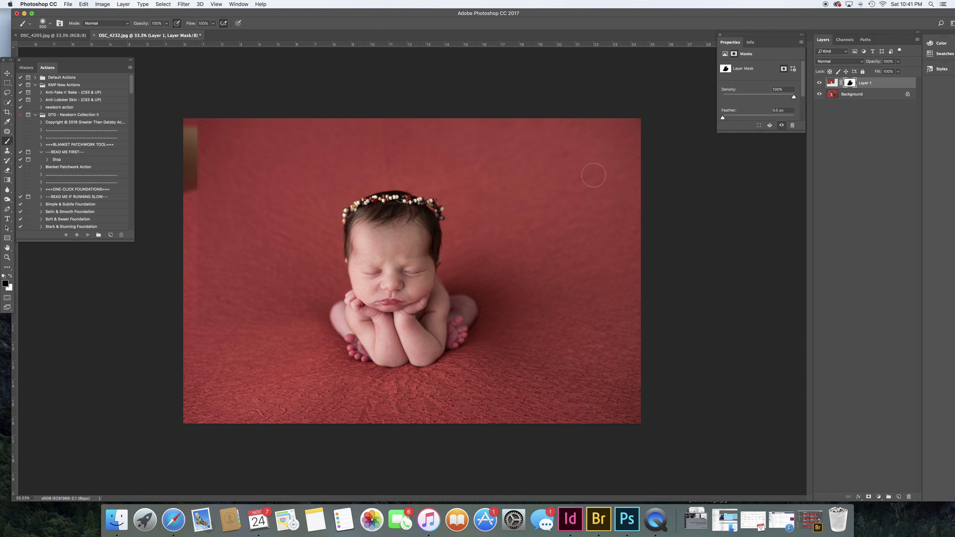
Shrink the brush, lower its opacity to 60%, reduce its flow, and make white the painting colour.
key("bracketleft")
key("bracketleft")
key("bracketleft")
left_click_drag(147, 26, 130, 26)
left_click_drag(192, 25, 179, 27)
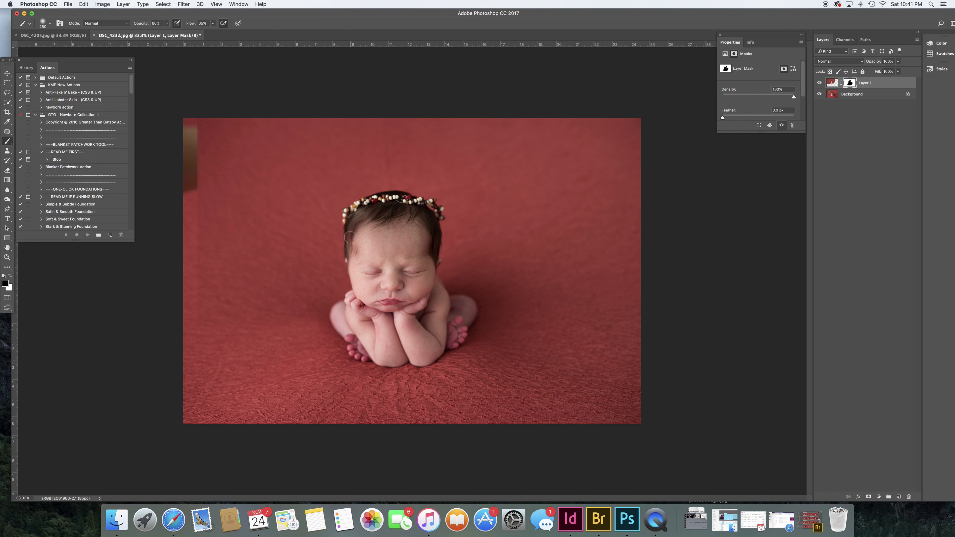
key("x")
key("bracketleft")
key("bracketleft")
Toggle Layer 1's visibility repeatedly to compare the composite with the original photo.
left_click(819, 83)
left_click(820, 83)
left_click(819, 83)
left_click(819, 83)
left_click(820, 83)
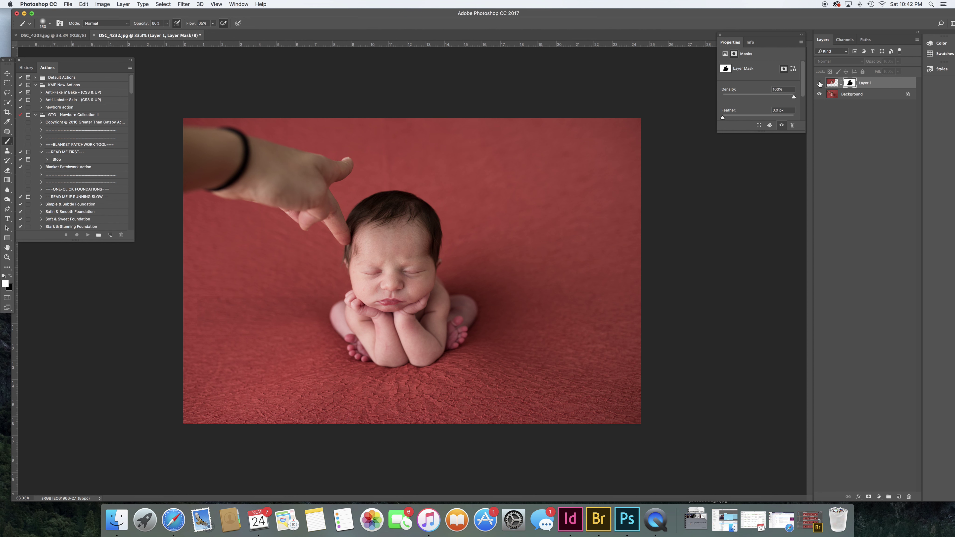
left_click(819, 83)
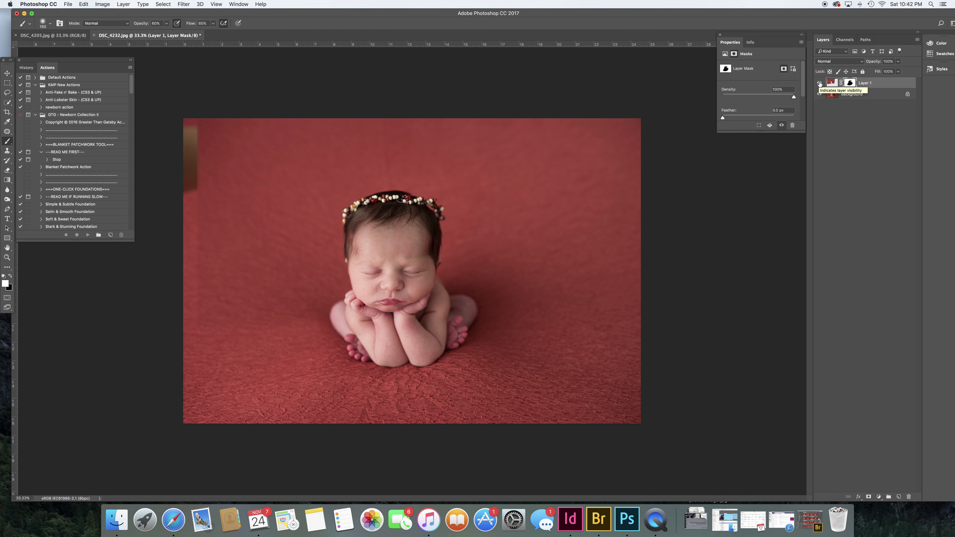
left_click(820, 83)
left_click(820, 83)
Enlarge the brush to size 900 and refine the layer mask over the blanket around the baby with black paint.
key("bracketright")
key("bracketright")
key("bracketright")
key("bracketright")
key("bracketright")
key("bracketright")
key("bracketright")
key("bracketright")
key("bracketright")
key("bracketright")
key("x")
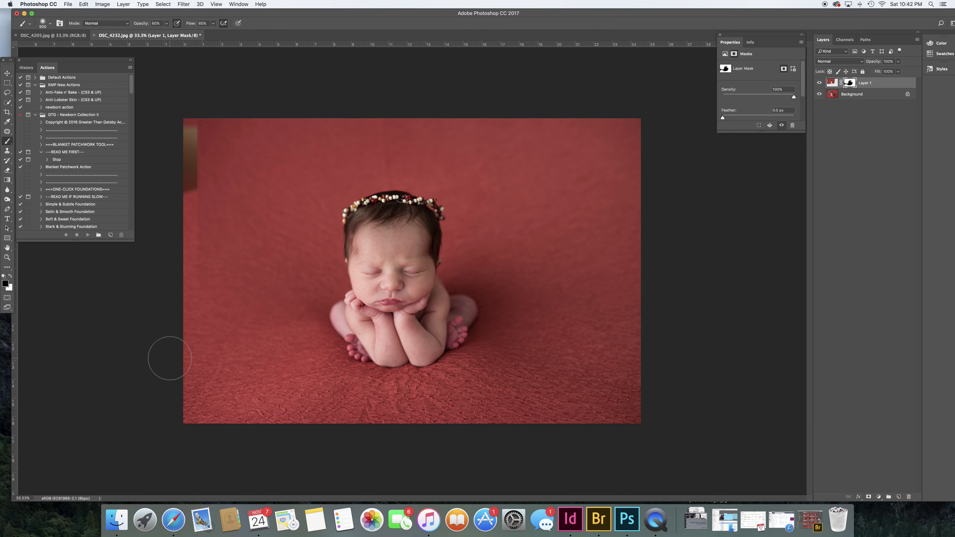
Switch Layer 1 off and on to check how the refined mask blends into the background photo.
left_click(820, 83)
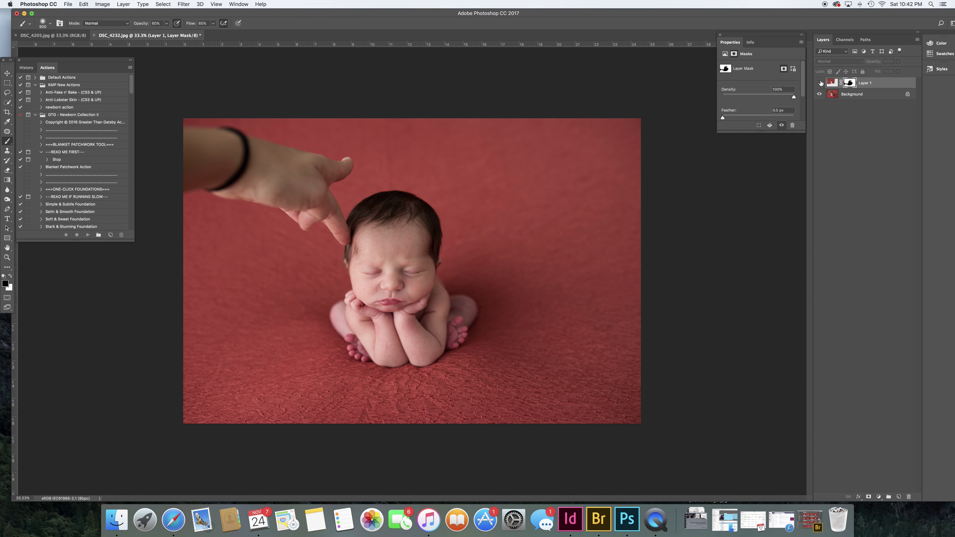
left_click(819, 83)
left_click(820, 83)
left_click(820, 83)
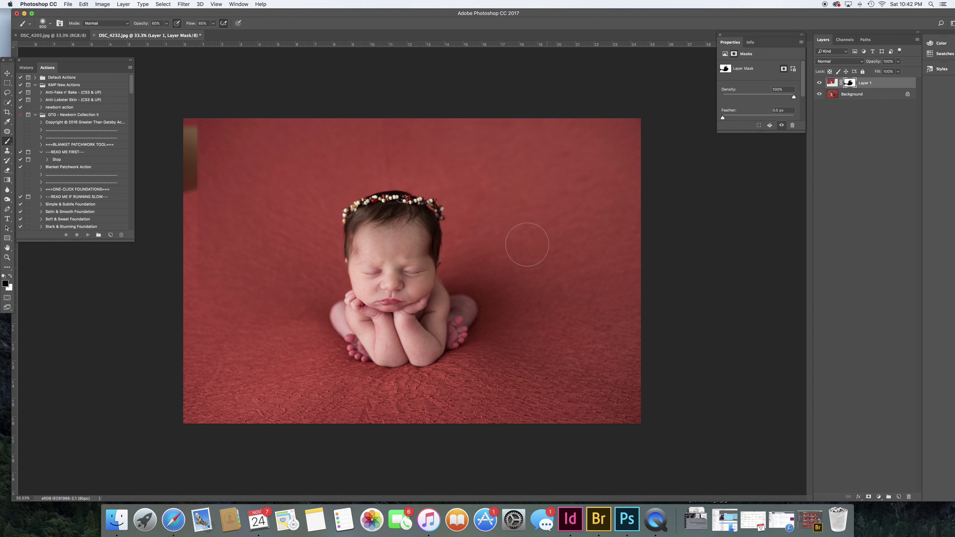
left_click(819, 83)
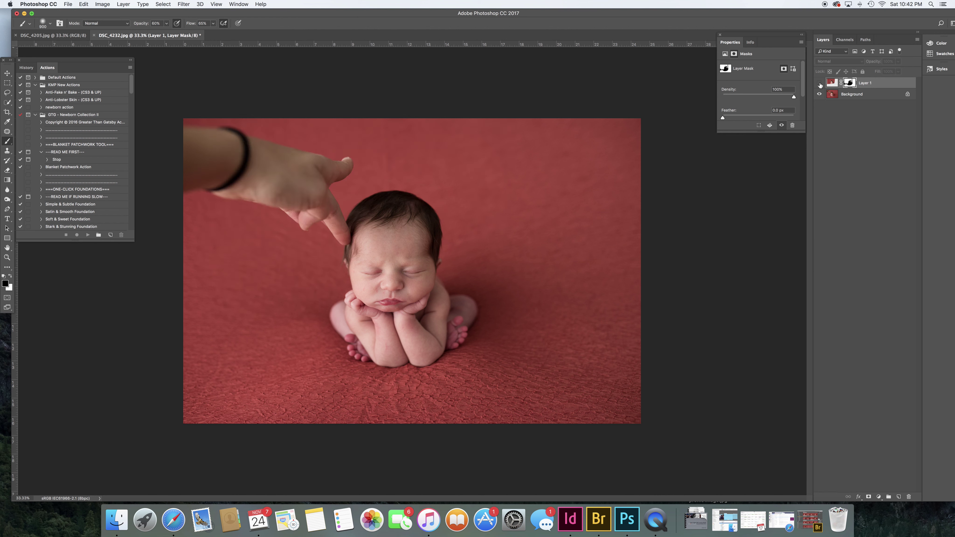
left_click(820, 83)
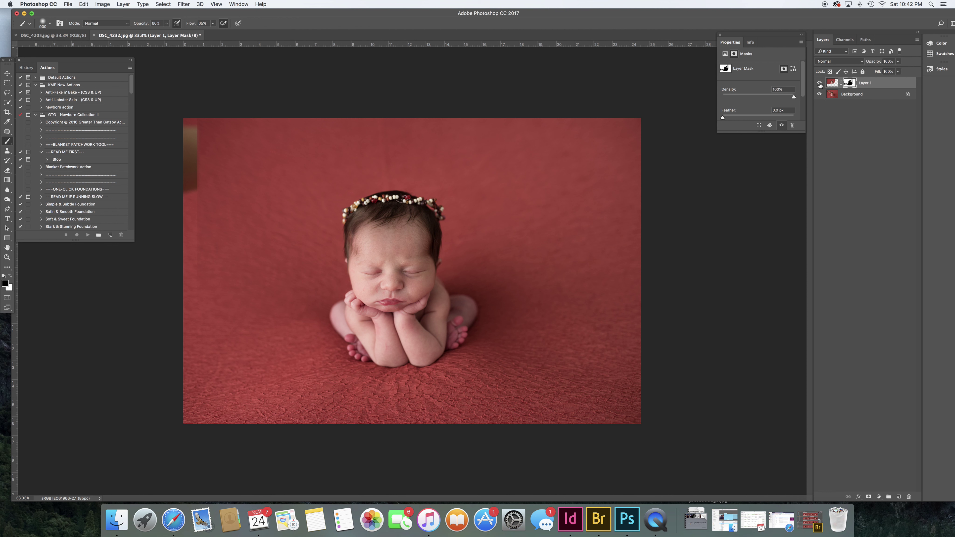